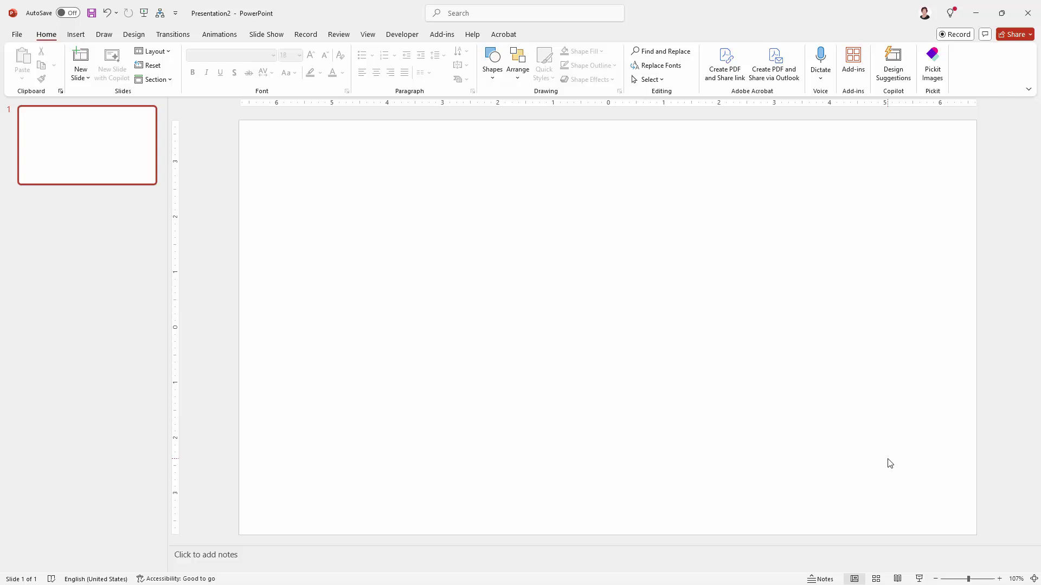
# Insert the meeting-room clip from a 'business' Stock Videos search onto slide 1.
pyautogui.click(75, 35)
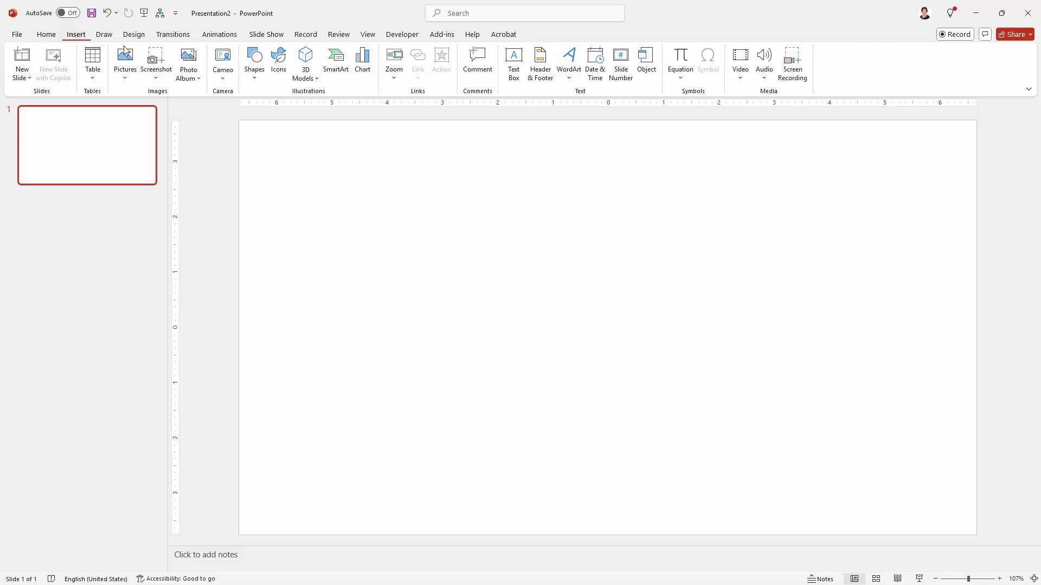
pyautogui.click(738, 64)
pyautogui.click(781, 123)
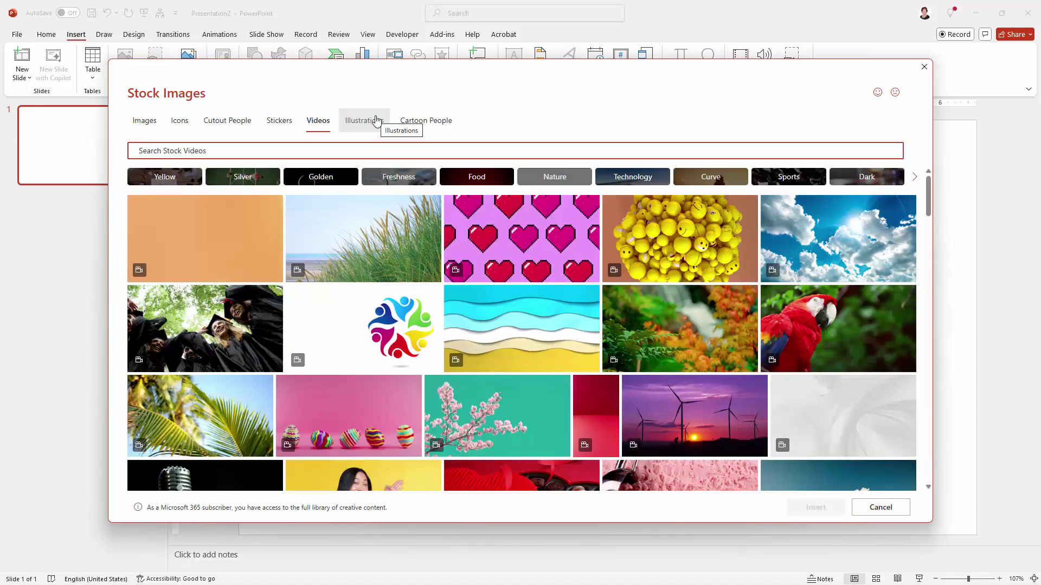
pyautogui.write('business')
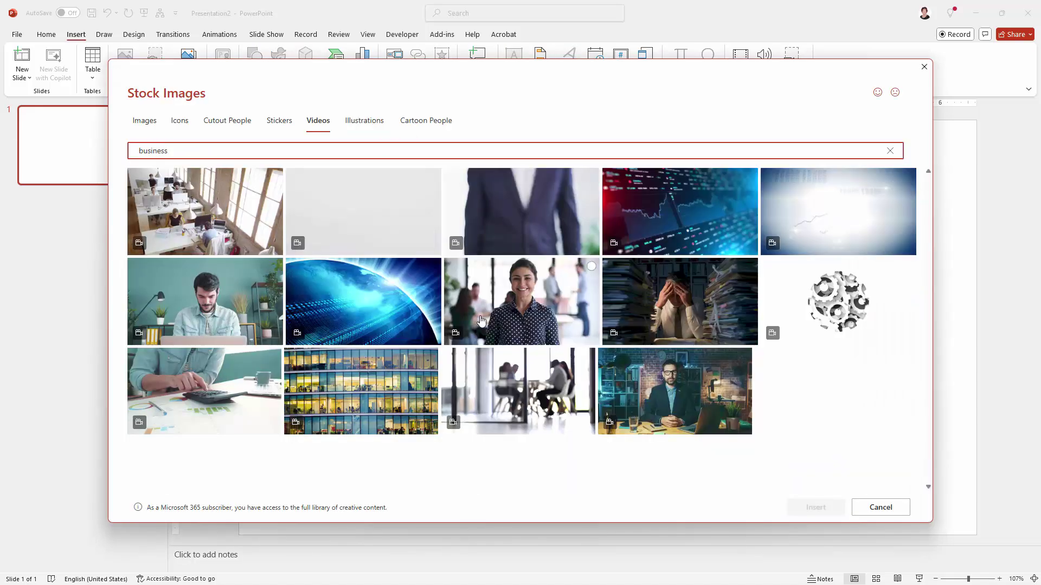
pyautogui.click(499, 369)
pyautogui.click(816, 513)
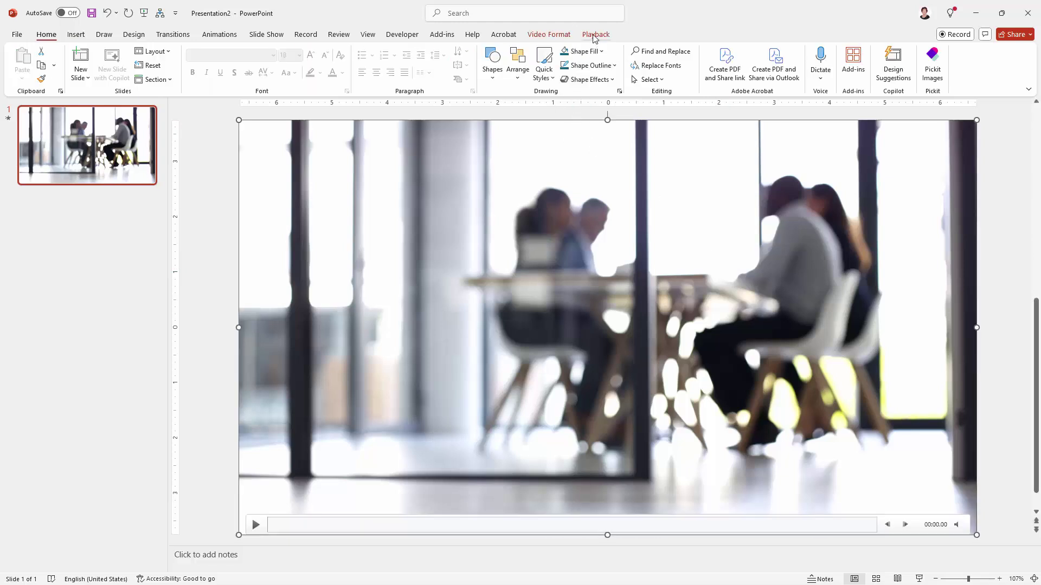
pyautogui.click(595, 35)
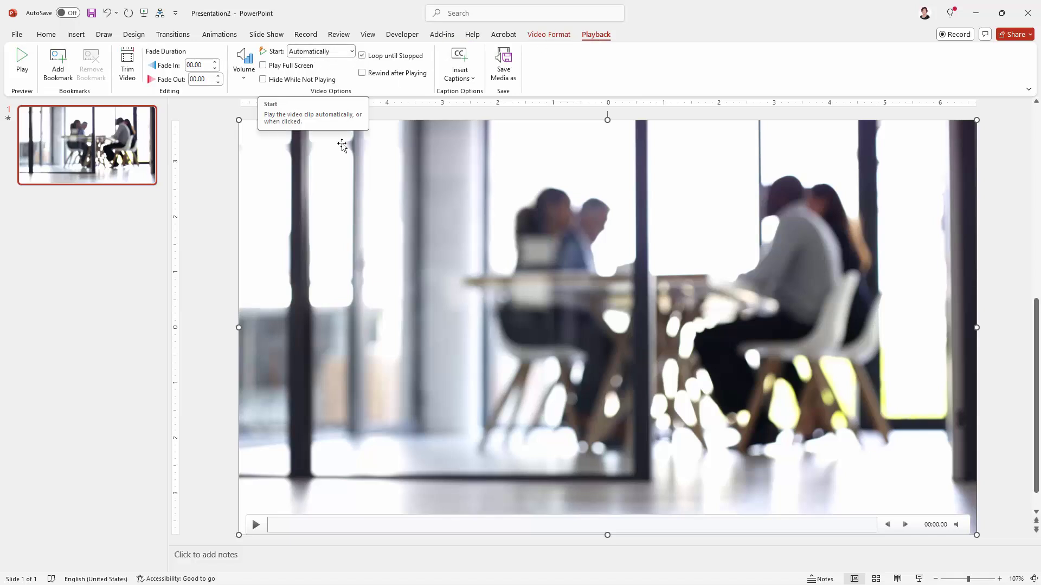
pyautogui.click(233, 187)
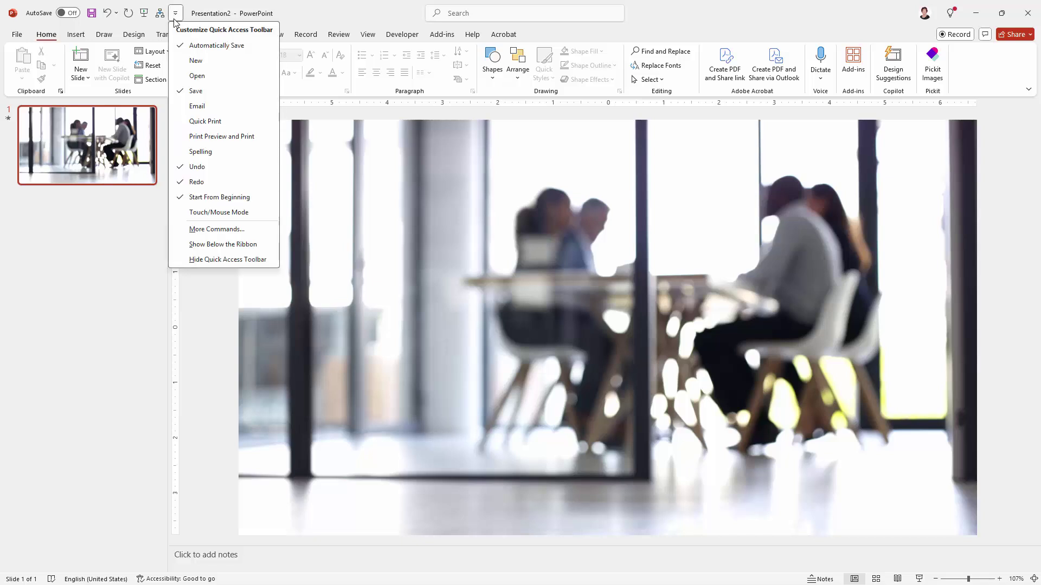
# Add Merge Shapes from All Commands to the Quick Access Toolbar, directly after Redo.
pyautogui.click(230, 232)
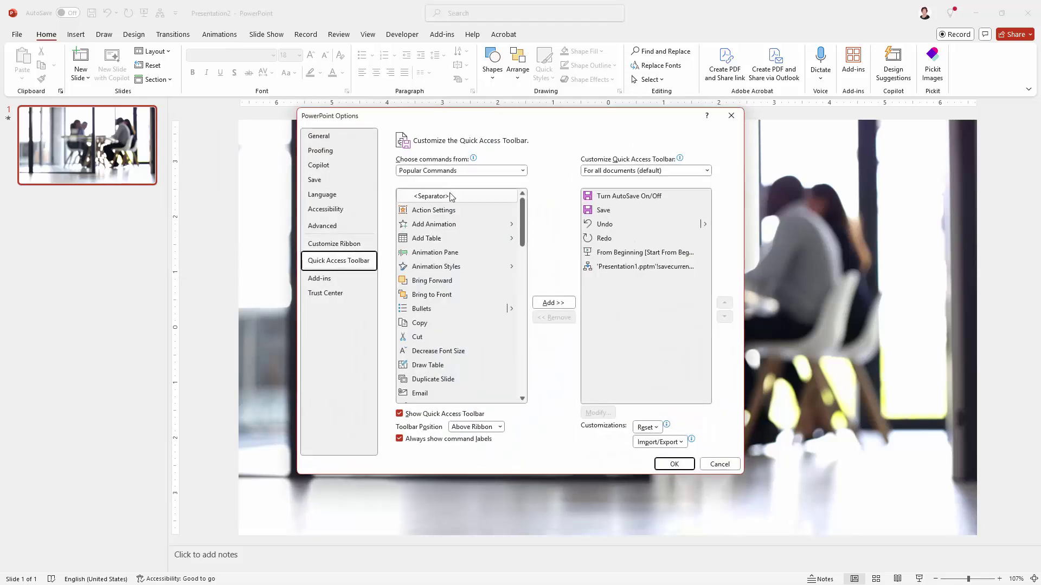
pyautogui.click(449, 171)
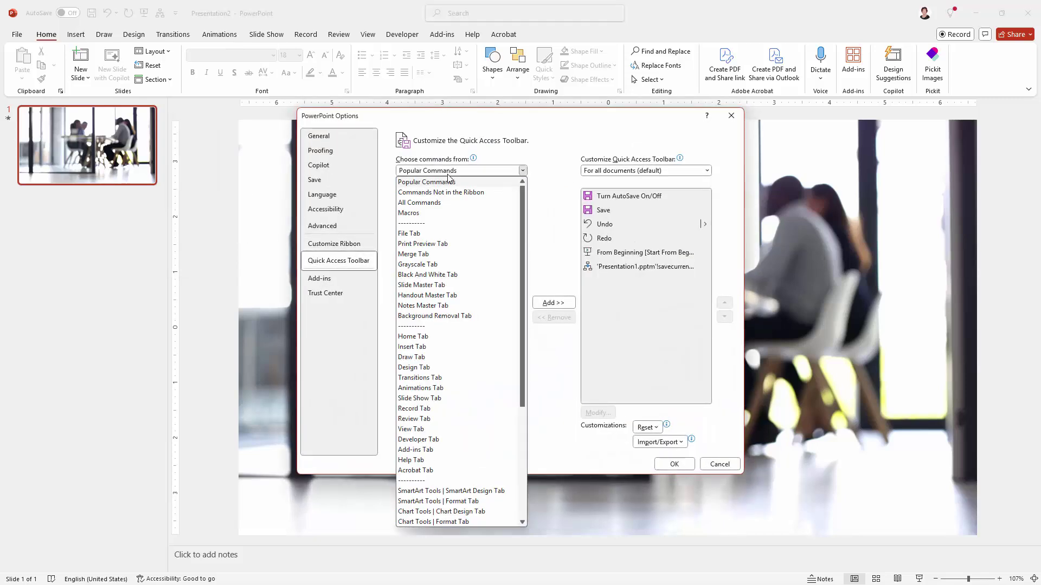
pyautogui.click(418, 208)
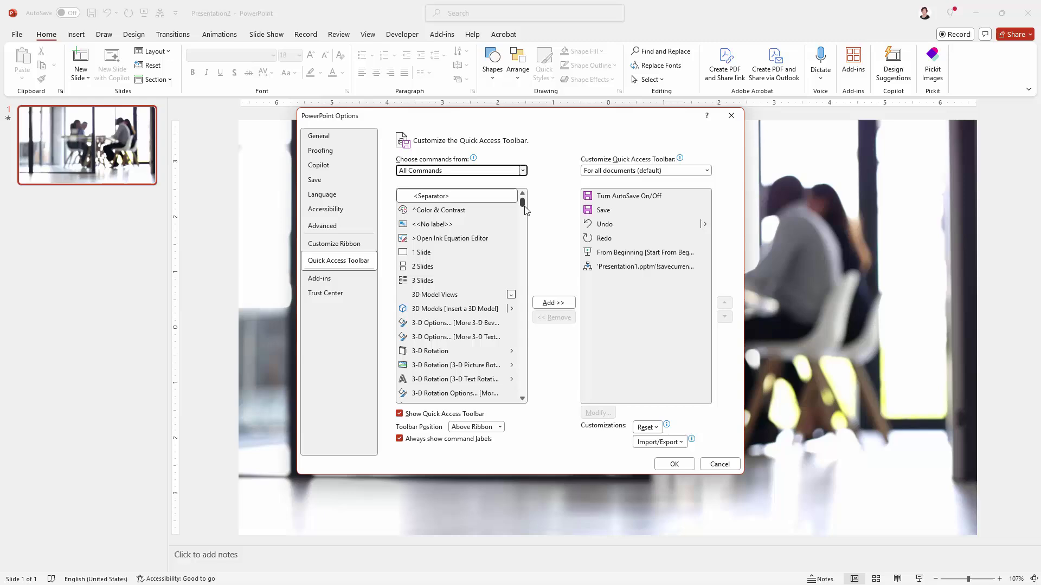
pyautogui.moveTo(523, 204); pyautogui.dragTo(522, 295)
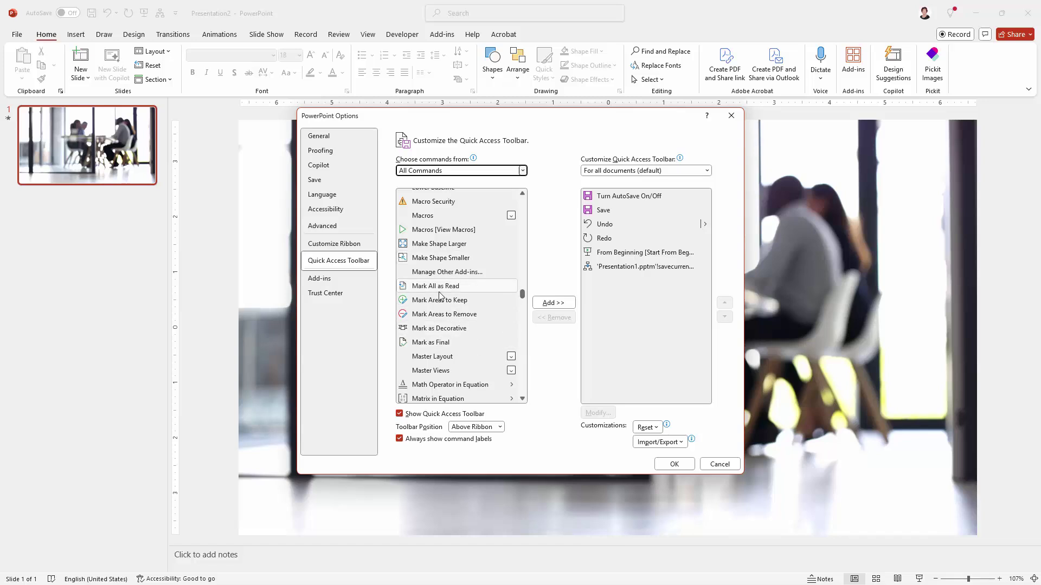
pyautogui.scroll(-1, 441, 296)
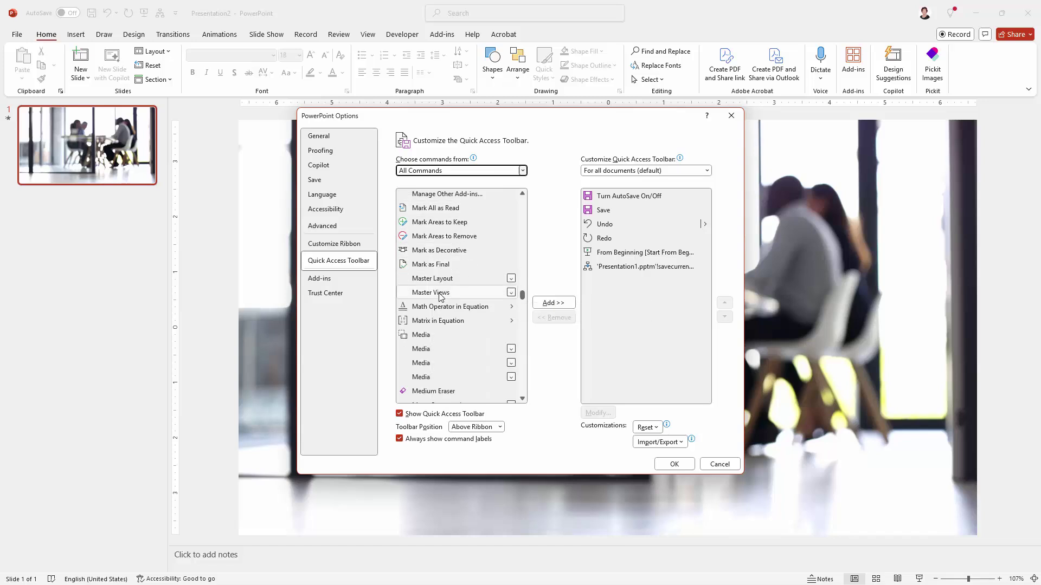
pyautogui.scroll(-2, 441, 295)
pyautogui.click(445, 396)
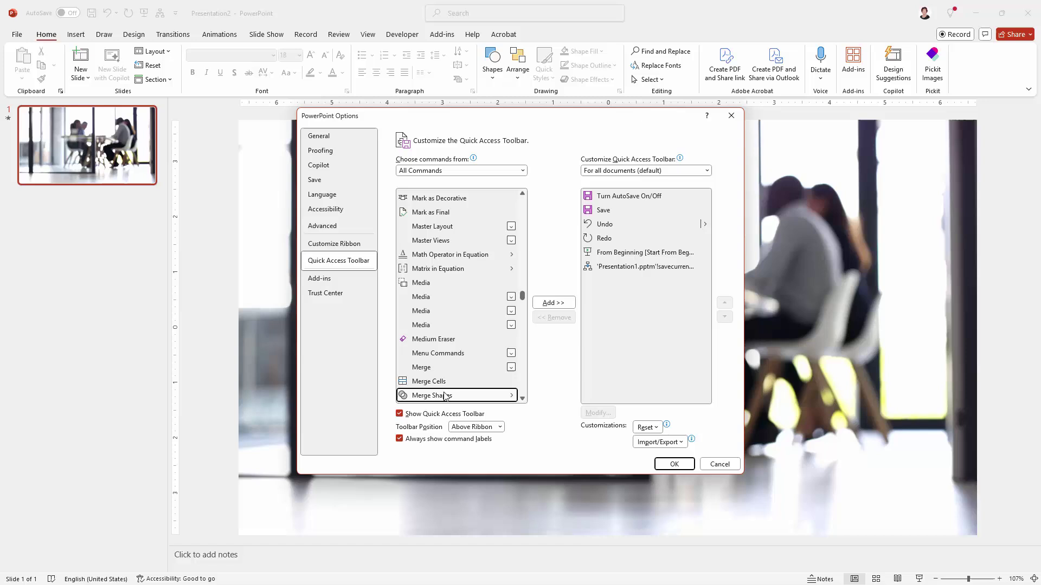
pyautogui.click(552, 303)
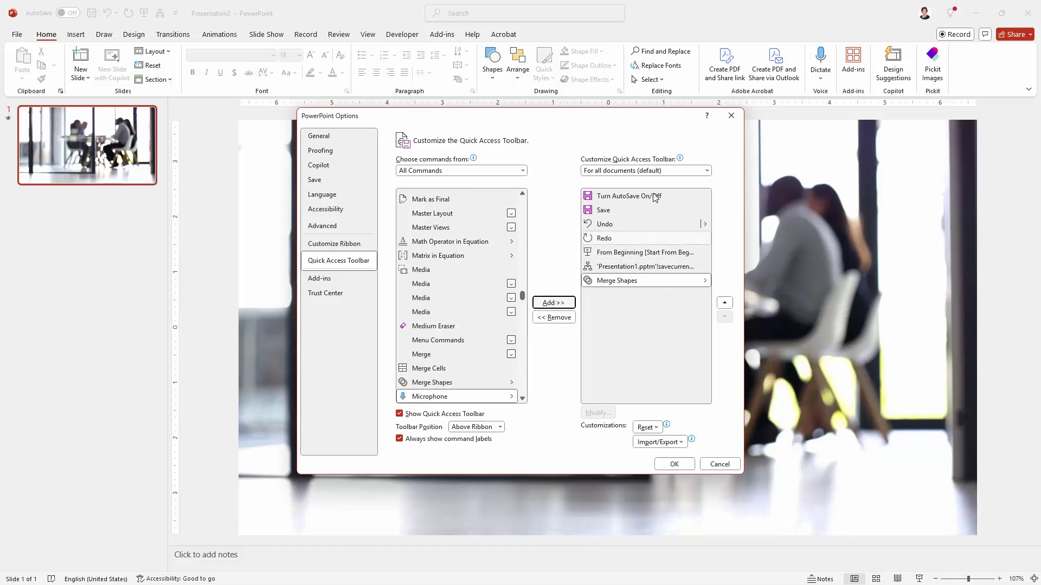
pyautogui.click(725, 304)
pyautogui.click(725, 303)
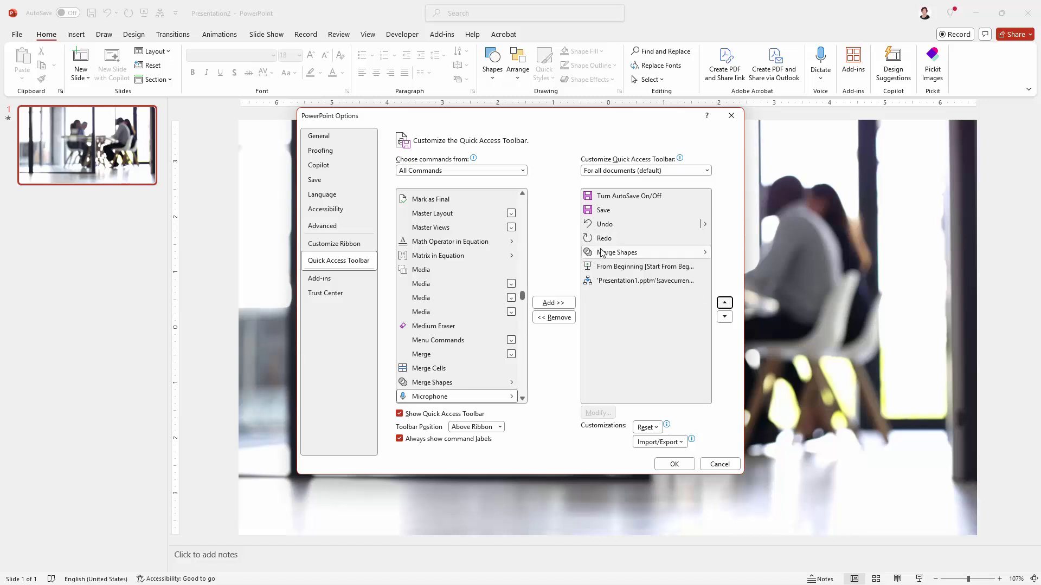
pyautogui.click(674, 464)
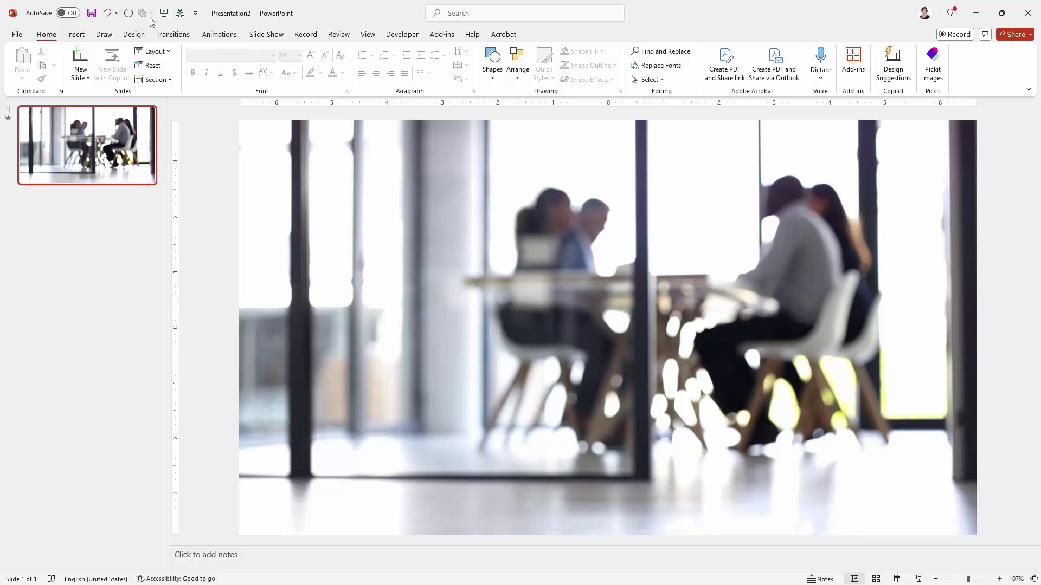
# Draw an oval circle over the video's right side and size it to 7.43 inches.
pyautogui.click(75, 35)
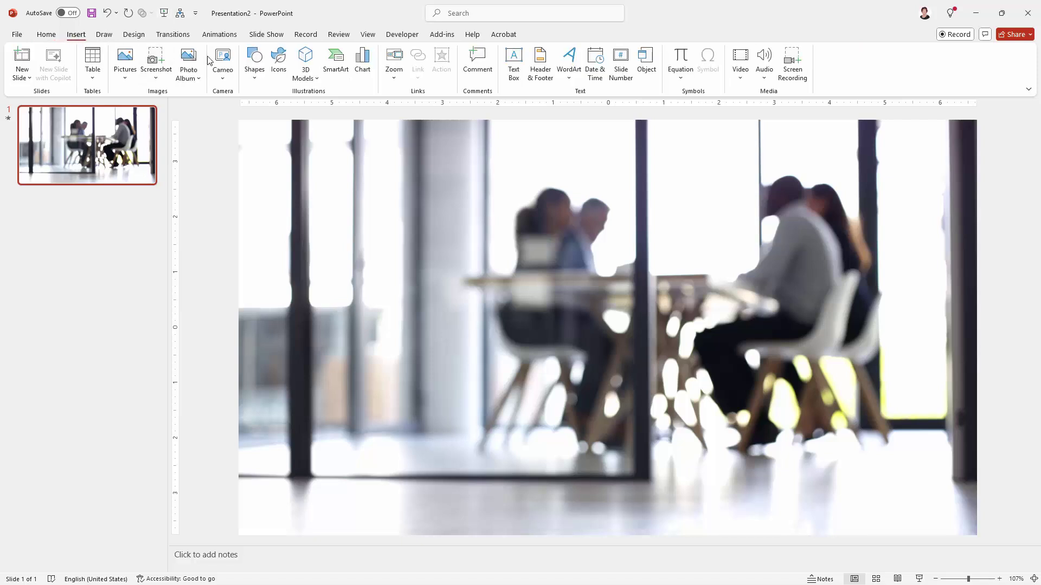
pyautogui.click(255, 63)
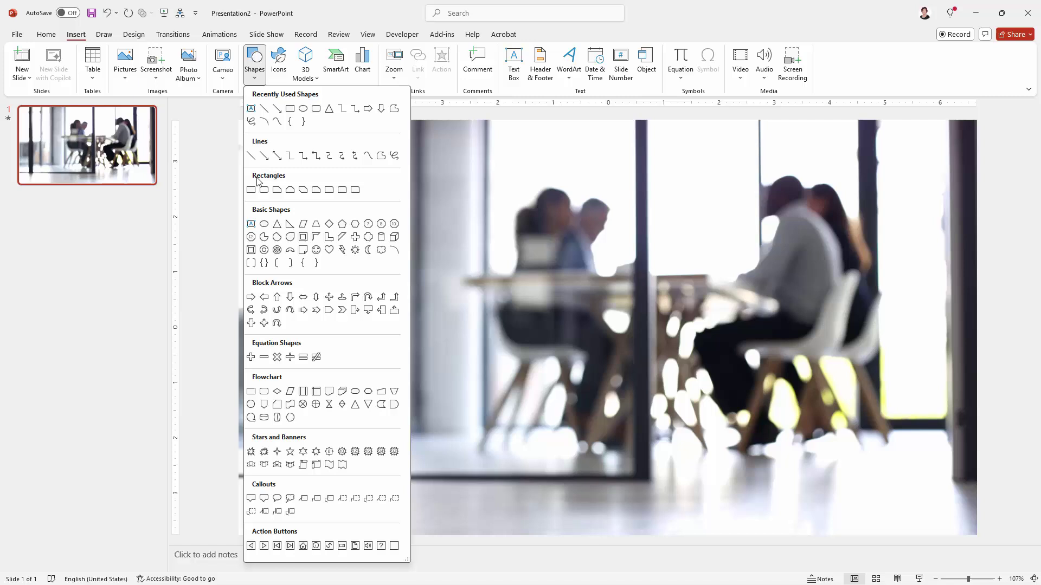
pyautogui.click(264, 224)
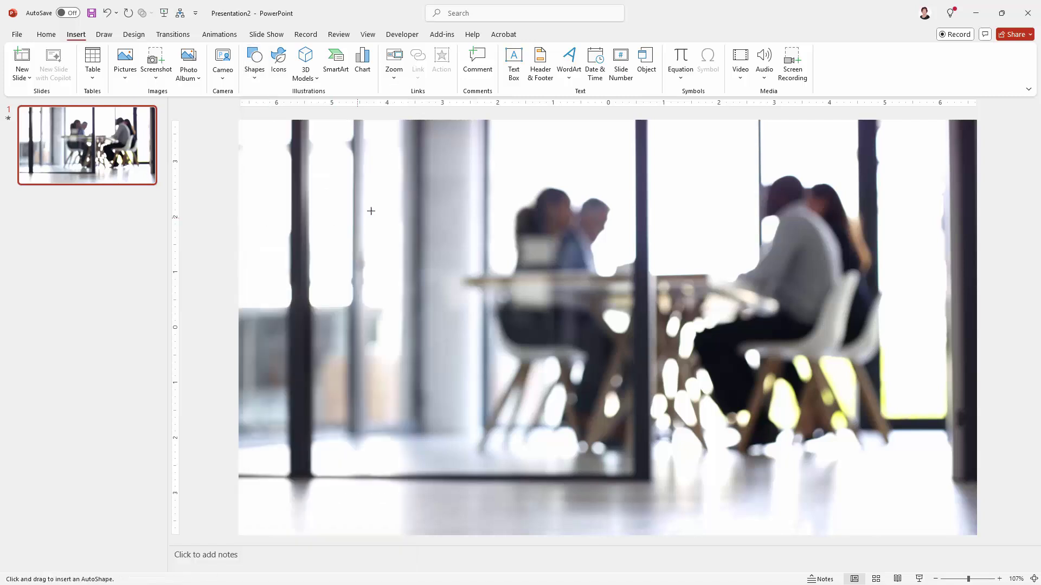
pyautogui.moveTo(518, 168); pyautogui.dragTo(906, 440)
pyautogui.moveTo(822, 391); pyautogui.dragTo(818, 353)
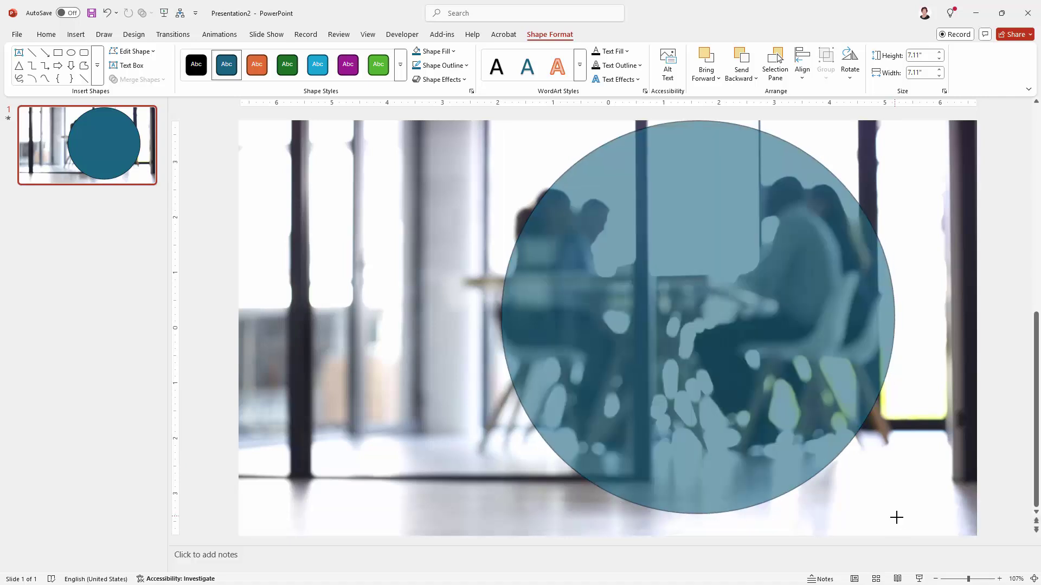
pyautogui.moveTo(896, 517); pyautogui.dragTo(906, 529)
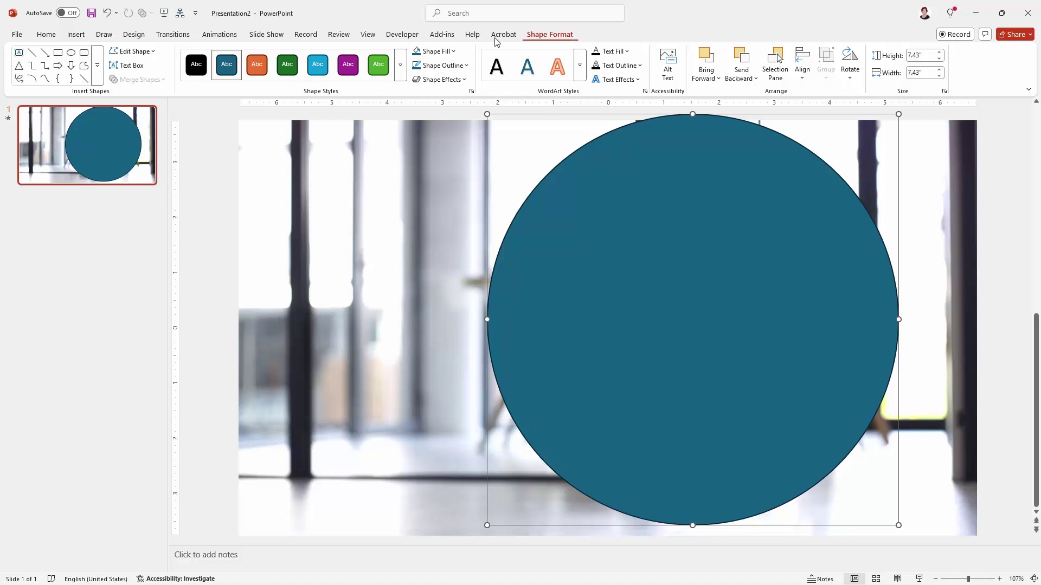
# Set the circle's custom fill to 50% transparency and nudge it slightly left.
pyautogui.click(452, 51)
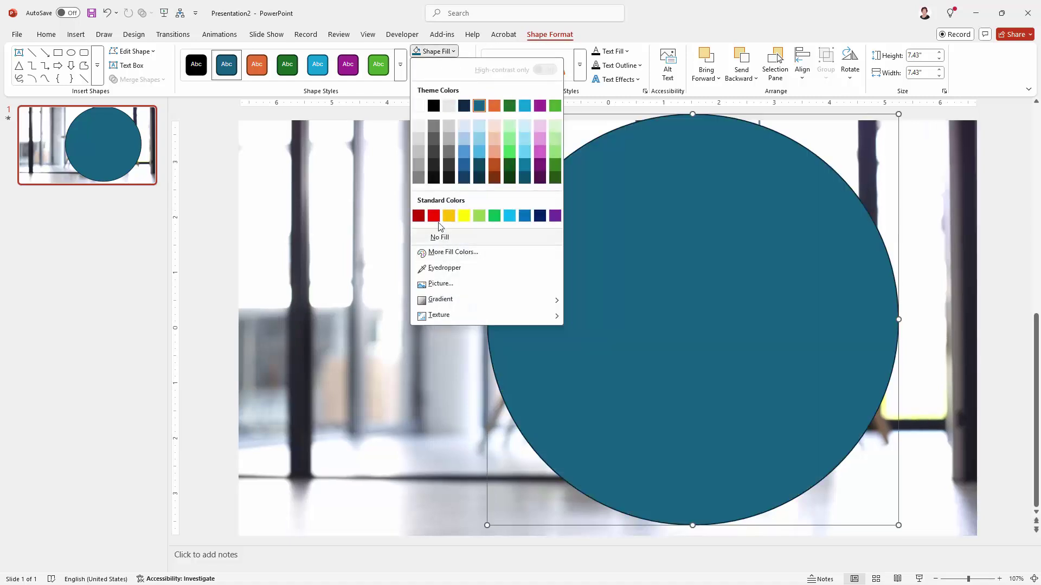
pyautogui.click(438, 252)
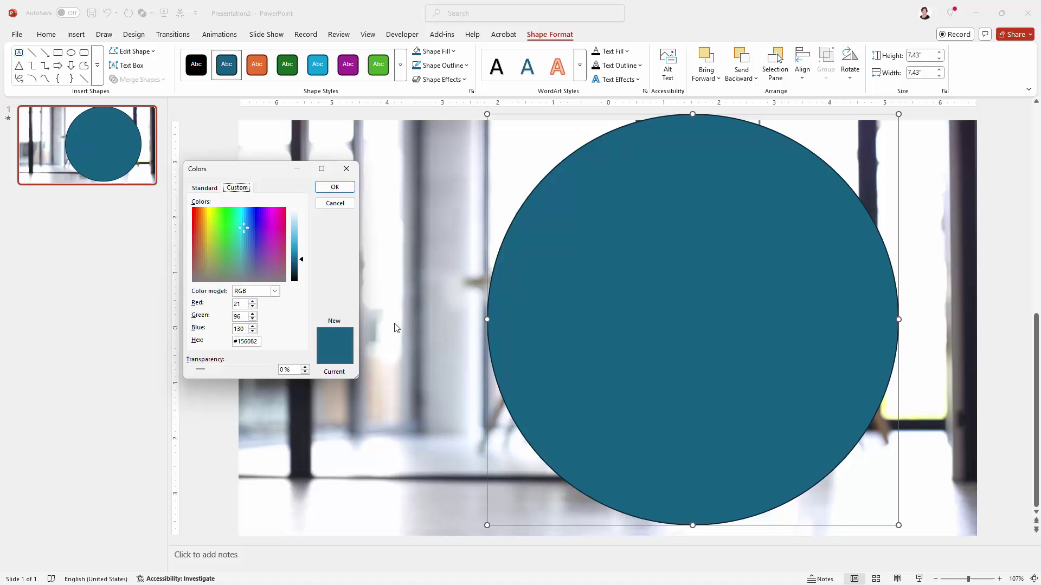
pyautogui.press('Tab')
pyautogui.write('50')
pyautogui.click(341, 187)
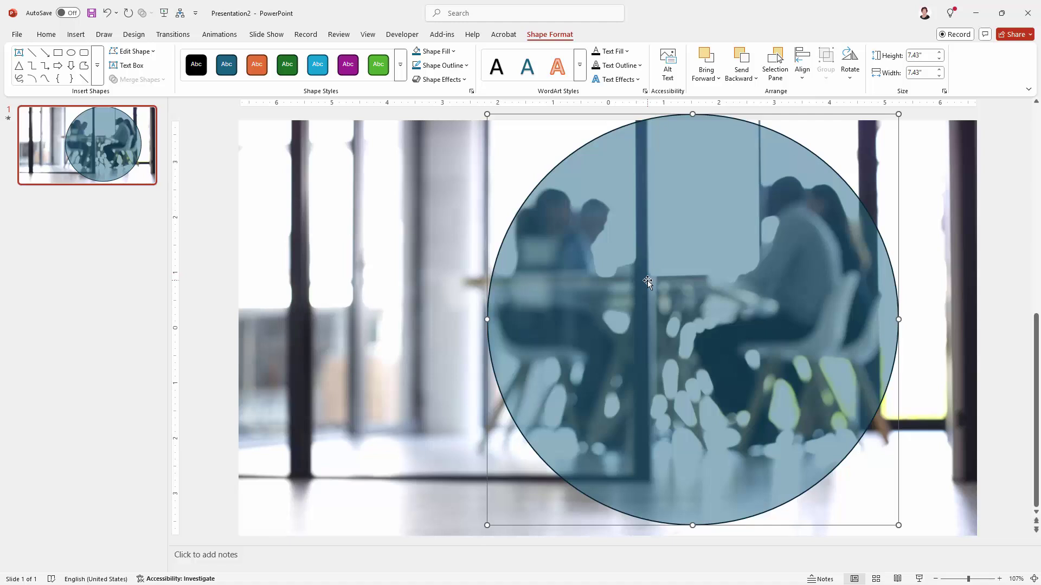
pyautogui.moveTo(647, 281); pyautogui.dragTo(640, 283)
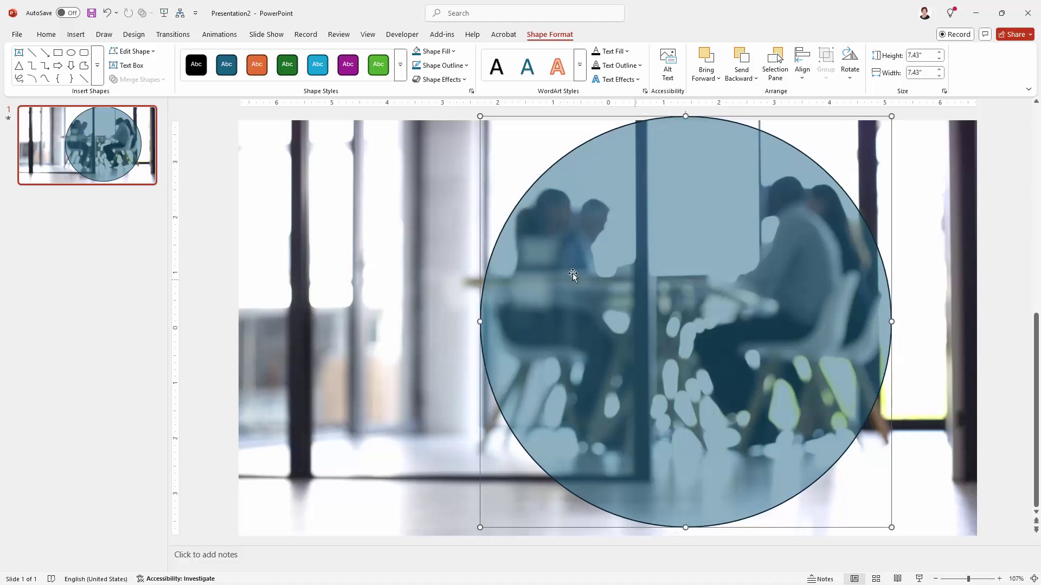
pyautogui.click(351, 286)
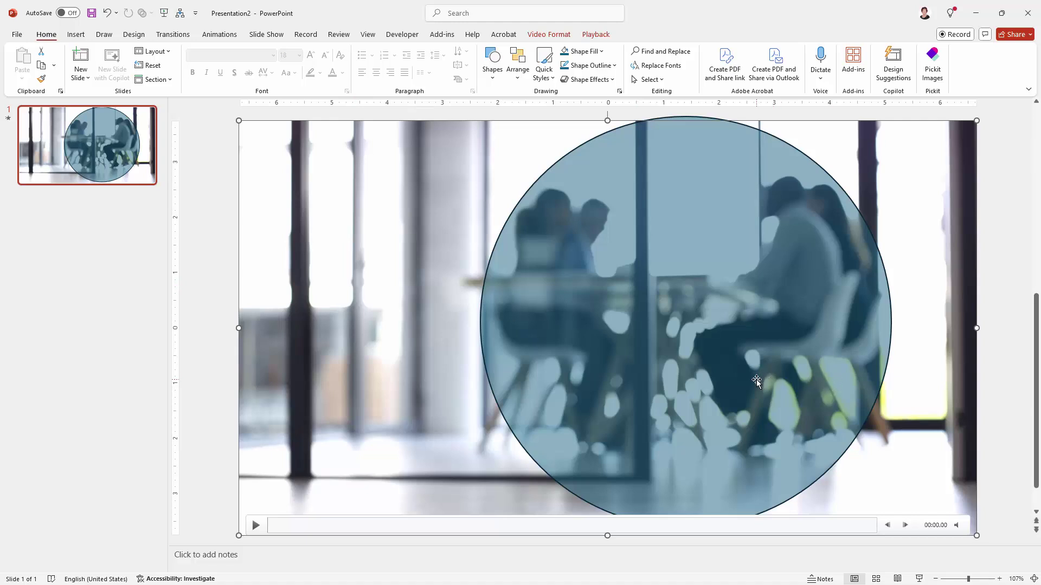
# Shrink the circle slightly and align it level with the slide top.
pyautogui.click(806, 241)
pyautogui.moveTo(891, 116); pyautogui.dragTo(866, 133)
pyautogui.moveTo(806, 235); pyautogui.dragTo(818, 234)
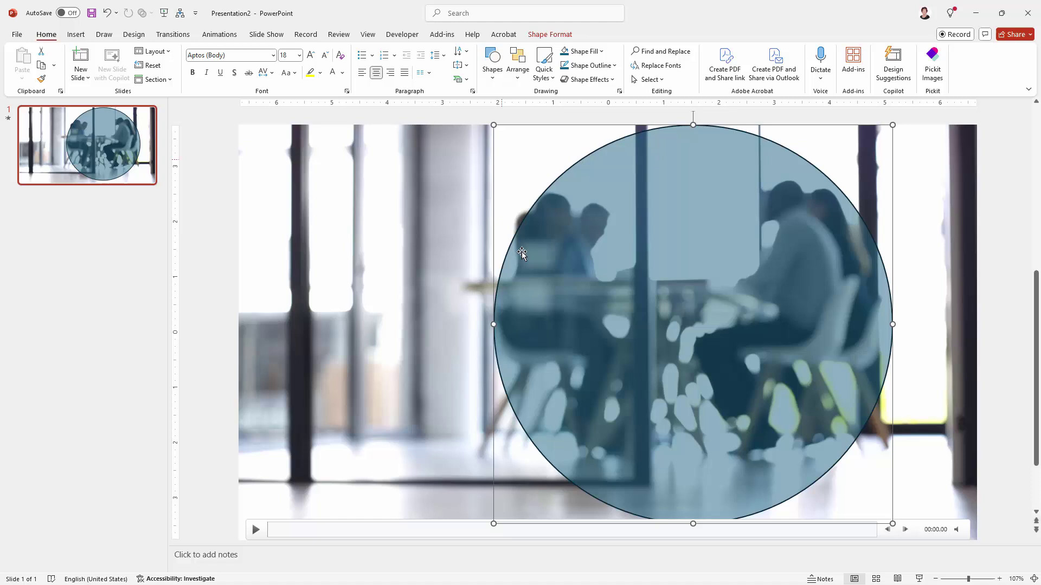
pyautogui.moveTo(597, 307); pyautogui.dragTo(591, 306)
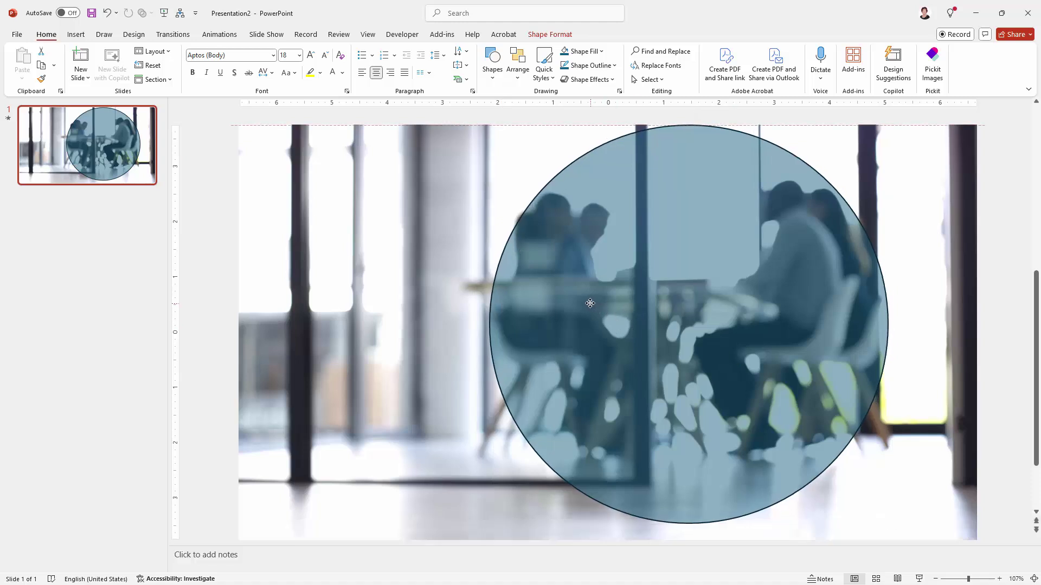
pyautogui.click(207, 265)
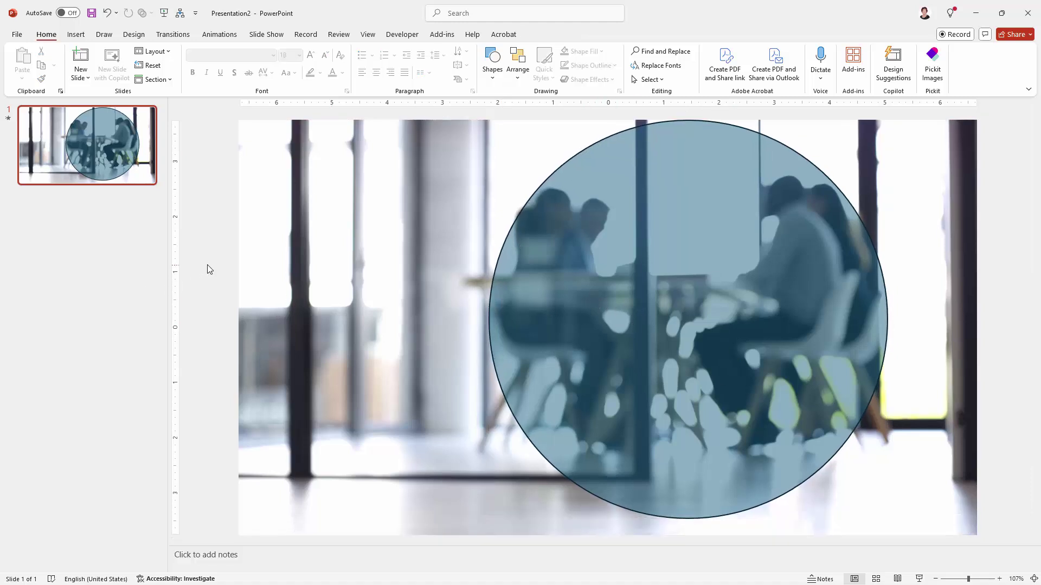
# Select the video and the circle together and apply Merge Shapes > Intersect.
pyautogui.moveTo(287, 299)
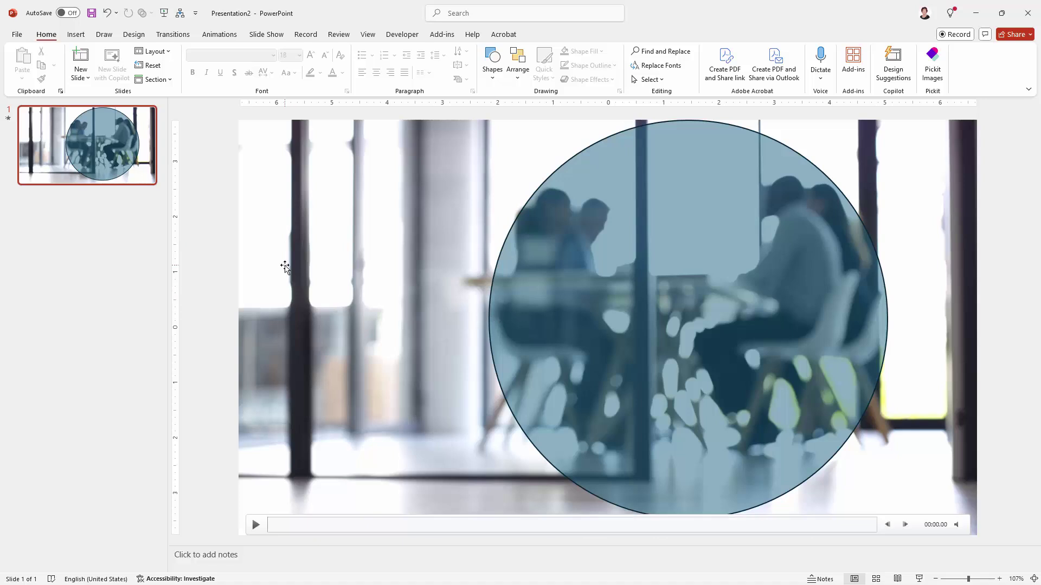
pyautogui.click(273, 240)
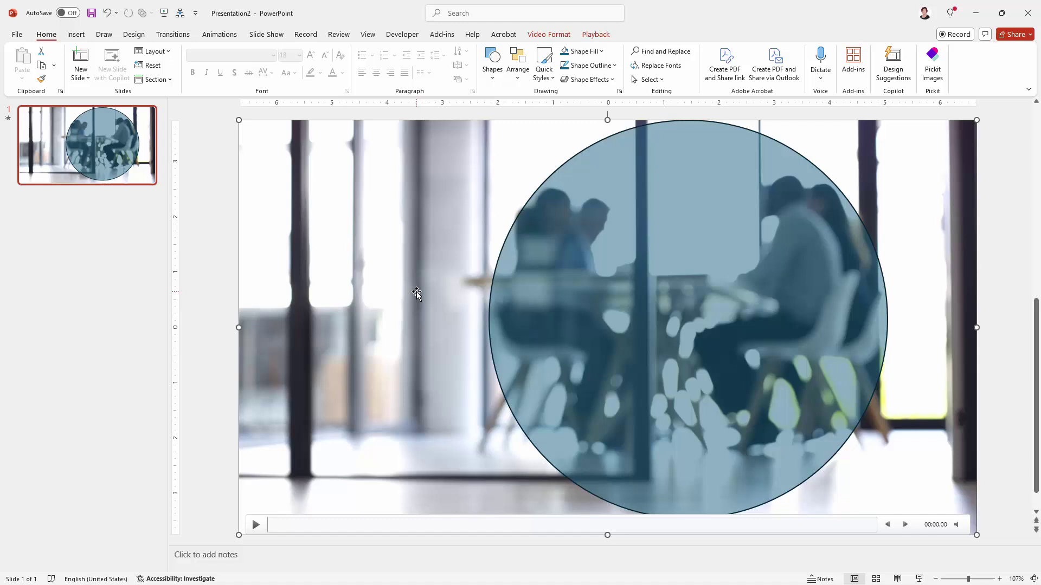
pyautogui.keyDown('shift'); pyautogui.click(538, 297); pyautogui.keyUp('shift')
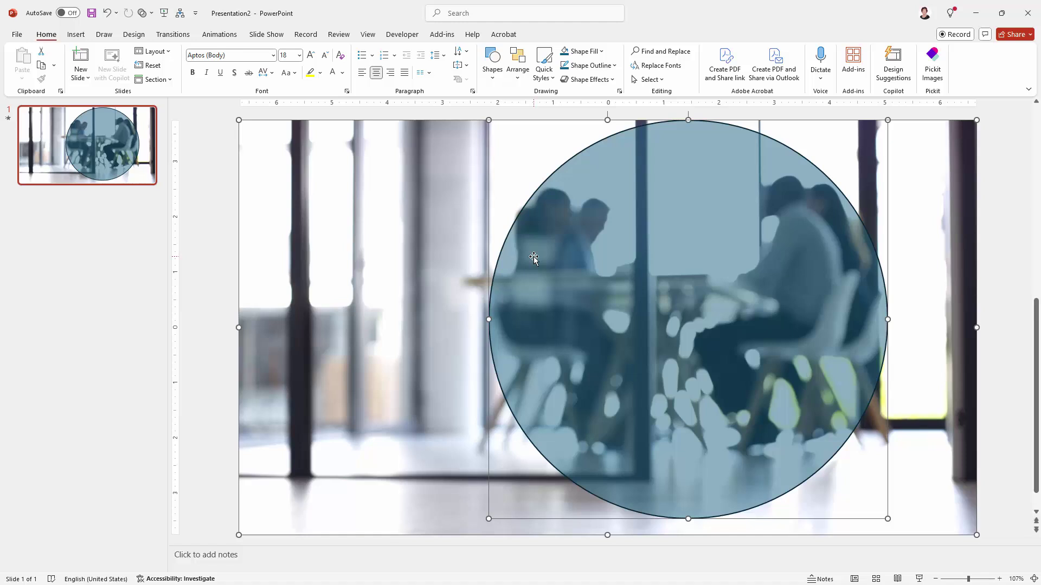
pyautogui.click(152, 15)
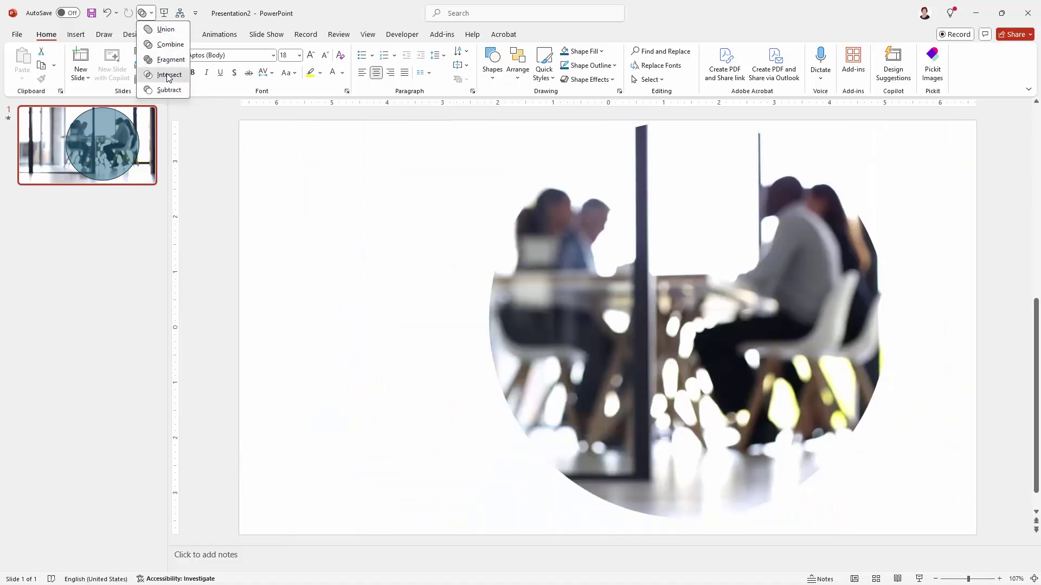
pyautogui.click(169, 76)
pyautogui.click(409, 260)
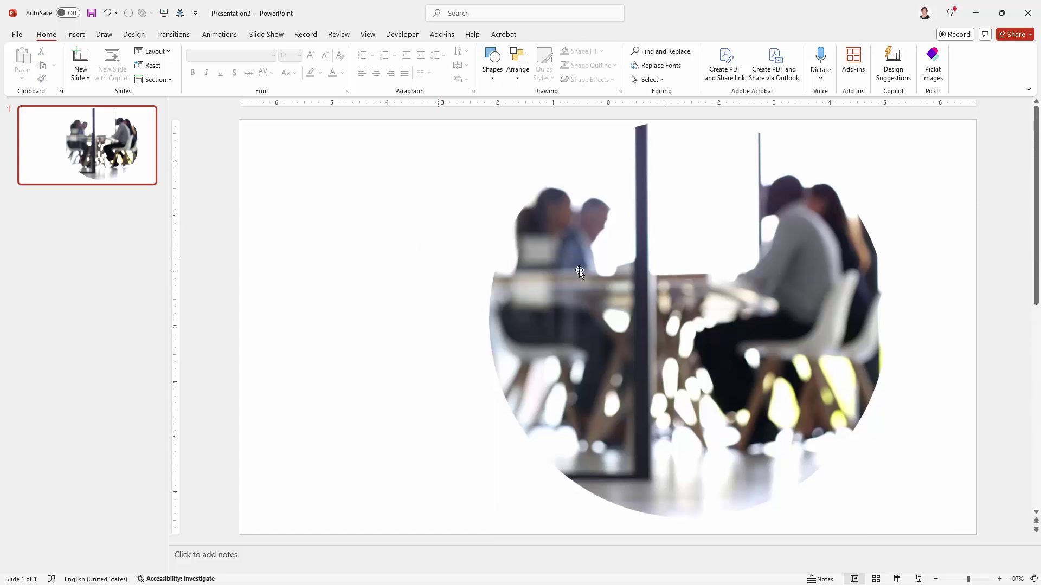
pyautogui.moveTo(749, 267)
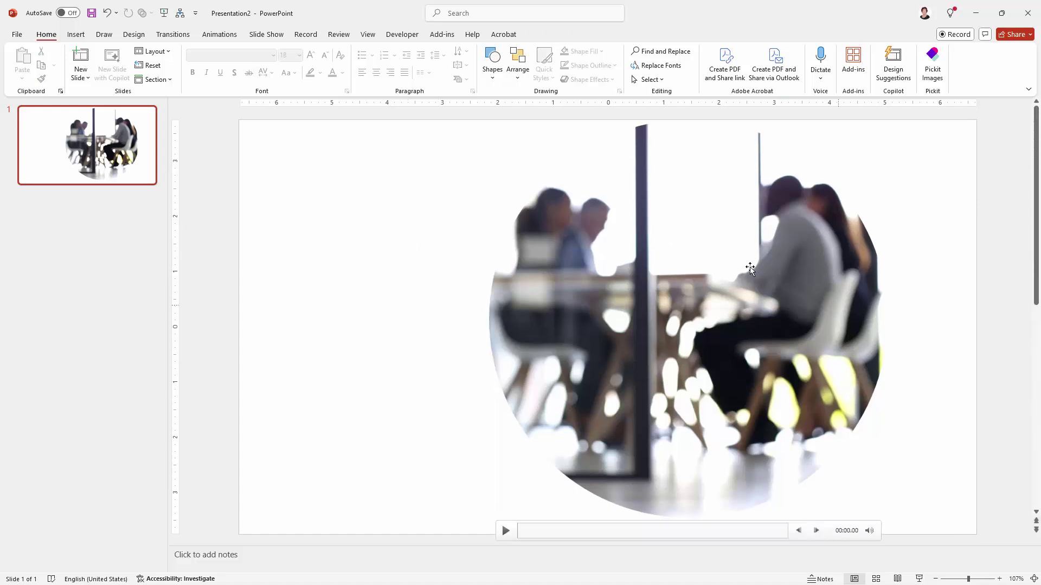
# Give the circular video a dark grey Video Border and nudge it onto the centre line.
pyautogui.click(710, 302)
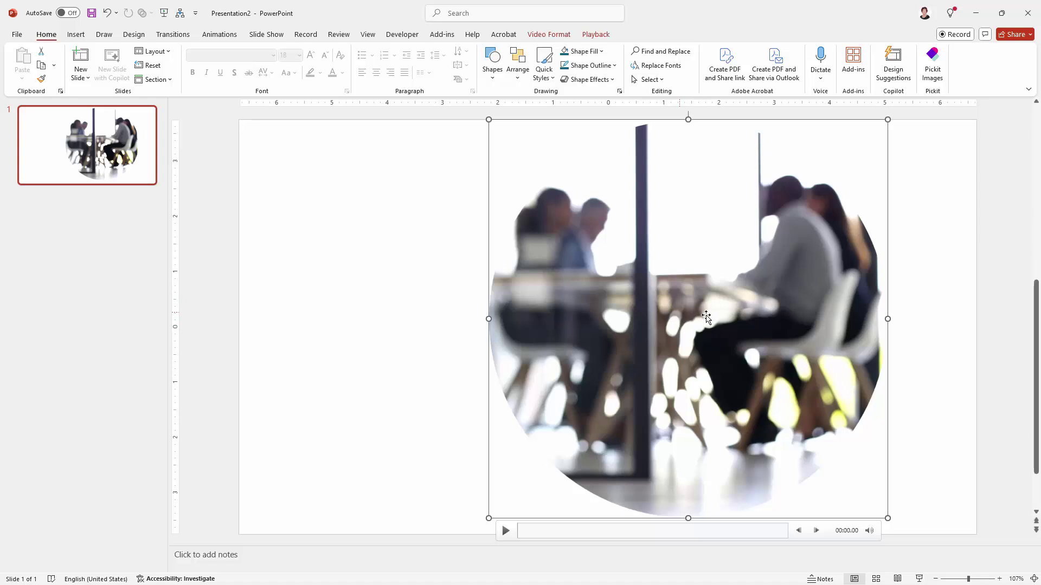
pyautogui.click(548, 34)
pyautogui.click(382, 65)
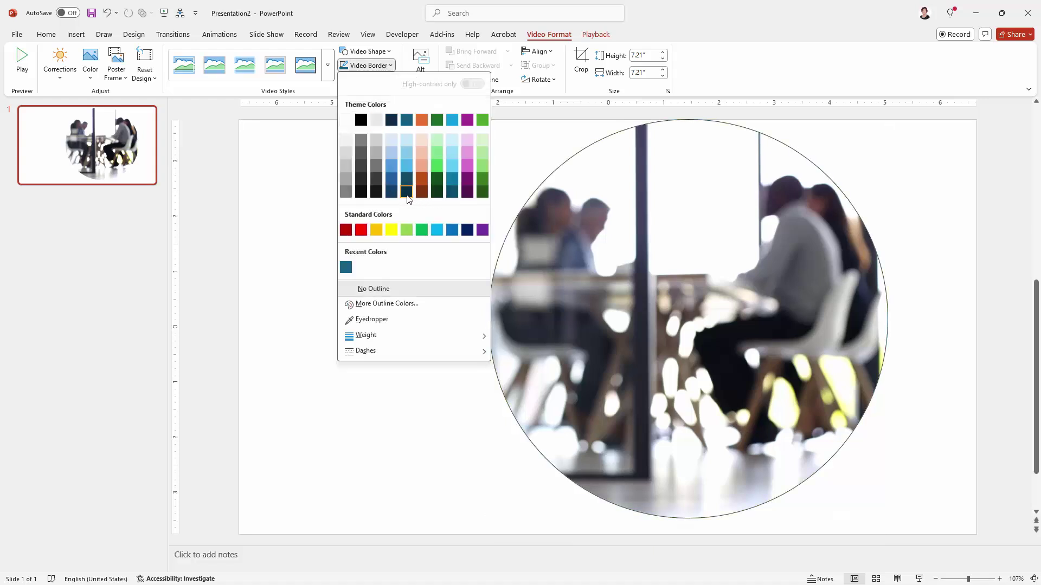
pyautogui.click(378, 186)
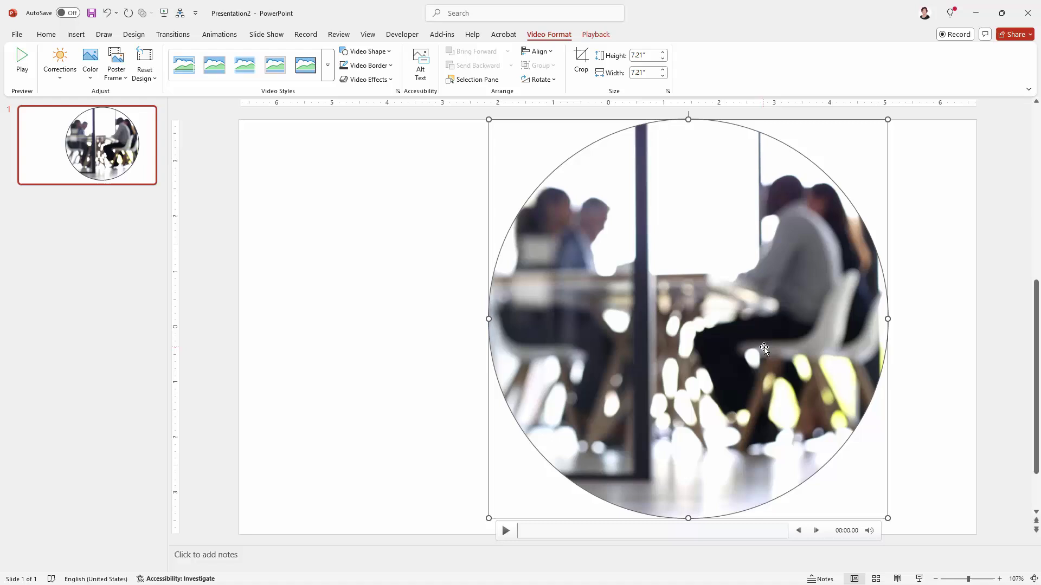
pyautogui.click(408, 317)
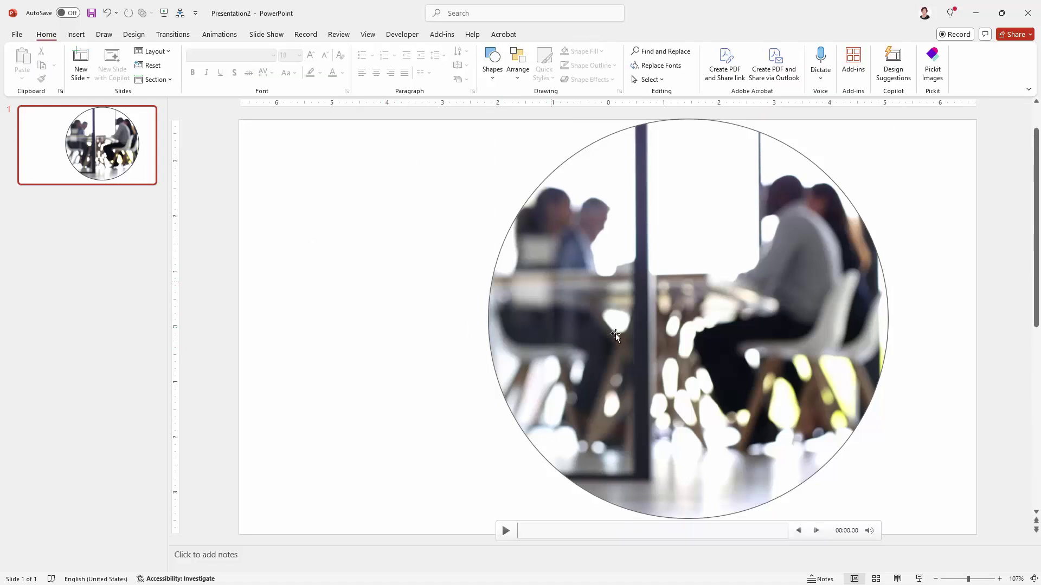
pyautogui.moveTo(781, 404); pyautogui.dragTo(784, 405)
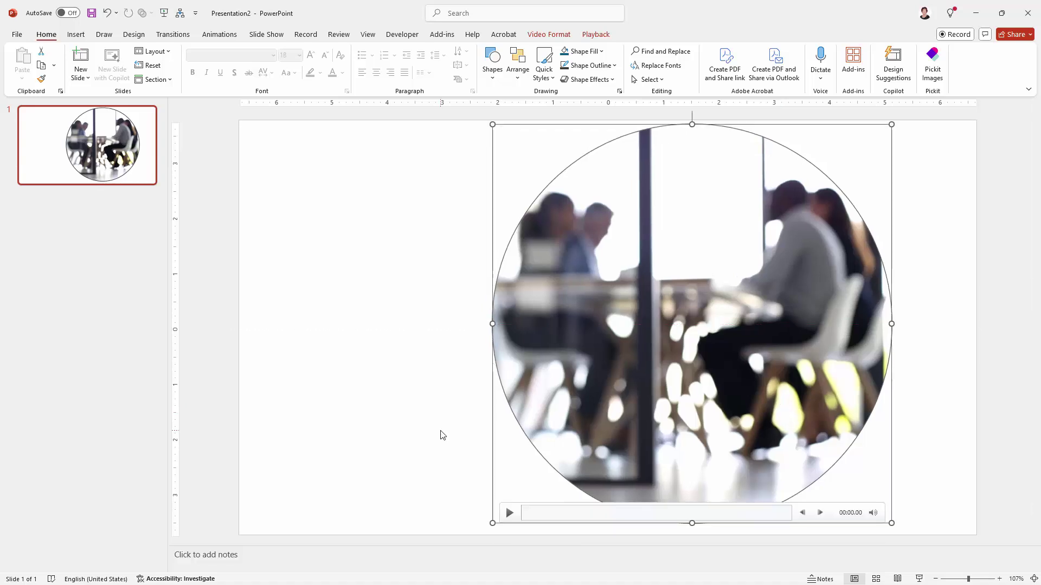
# Resize the round meeting video to about half and move it toward the upper right.
pyautogui.click(439, 434)
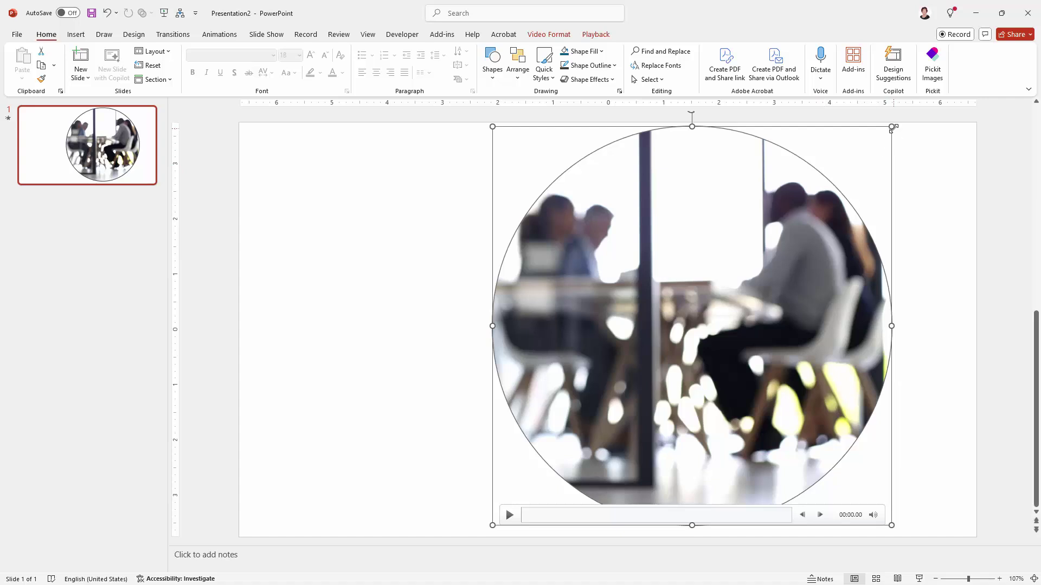
pyautogui.moveTo(891, 127); pyautogui.dragTo(721, 298)
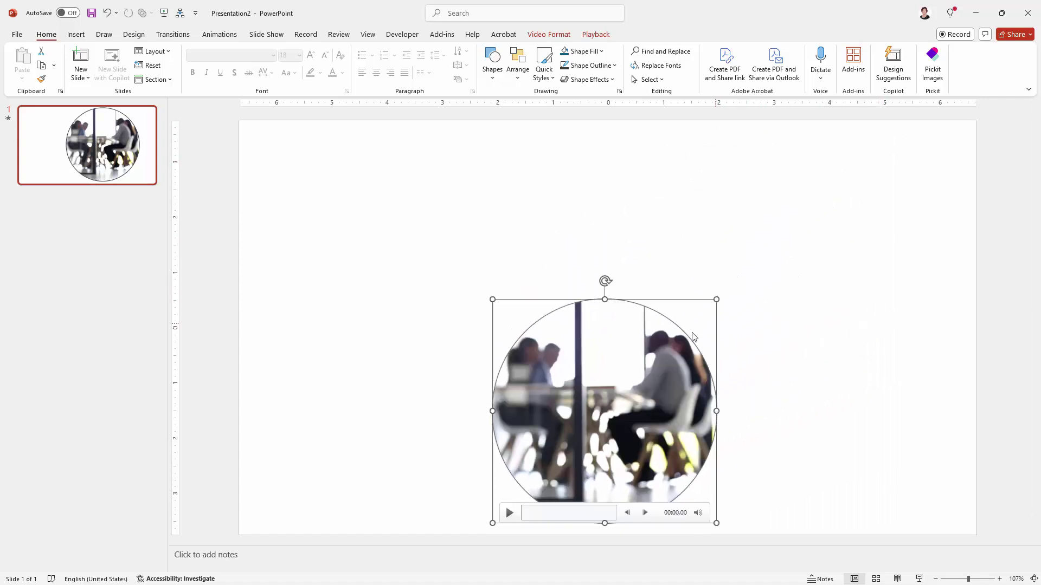
pyautogui.moveTo(684, 369); pyautogui.dragTo(910, 253)
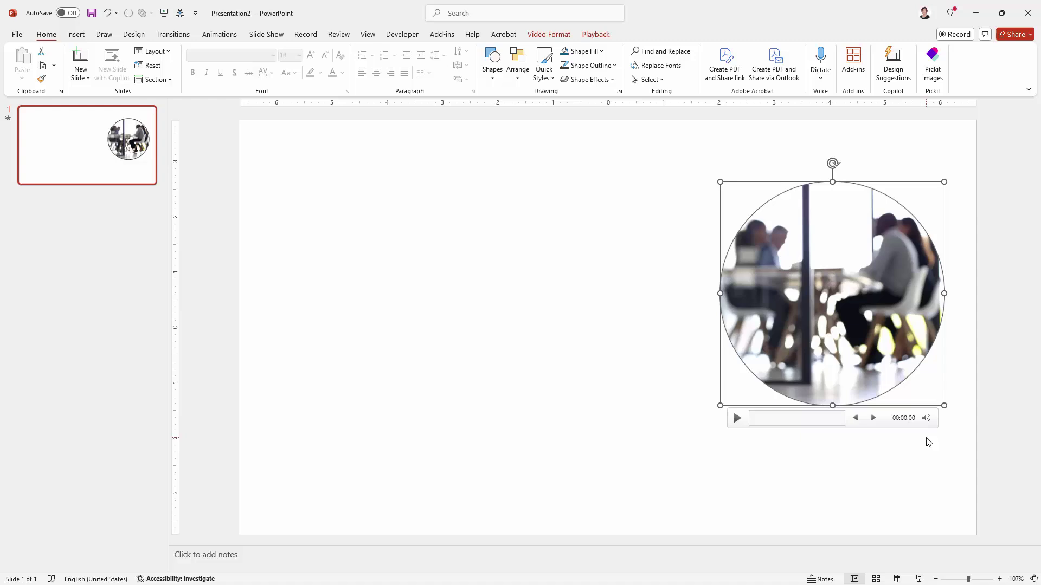
pyautogui.click(681, 366)
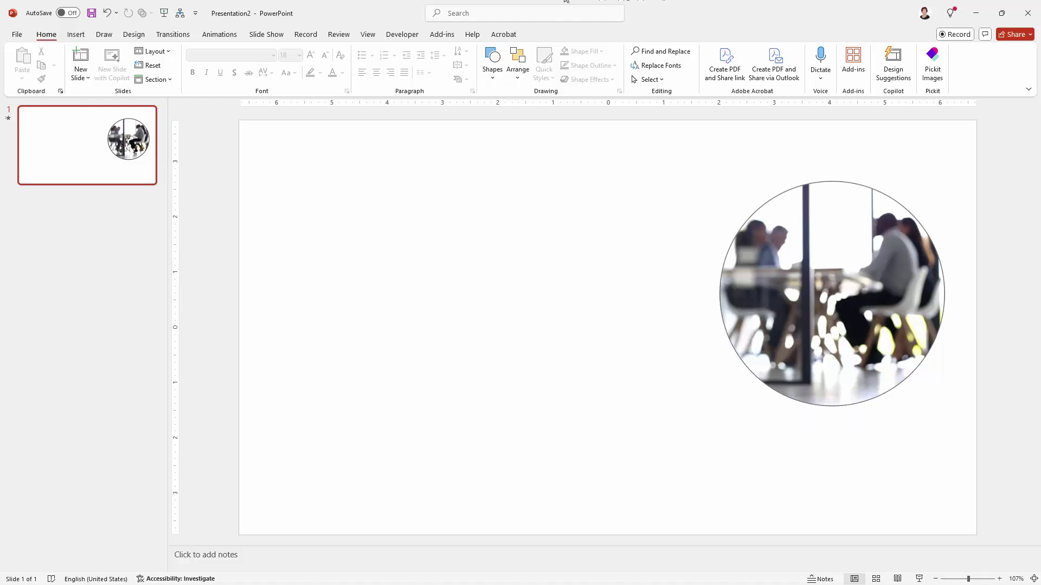
pyautogui.click(493, 72)
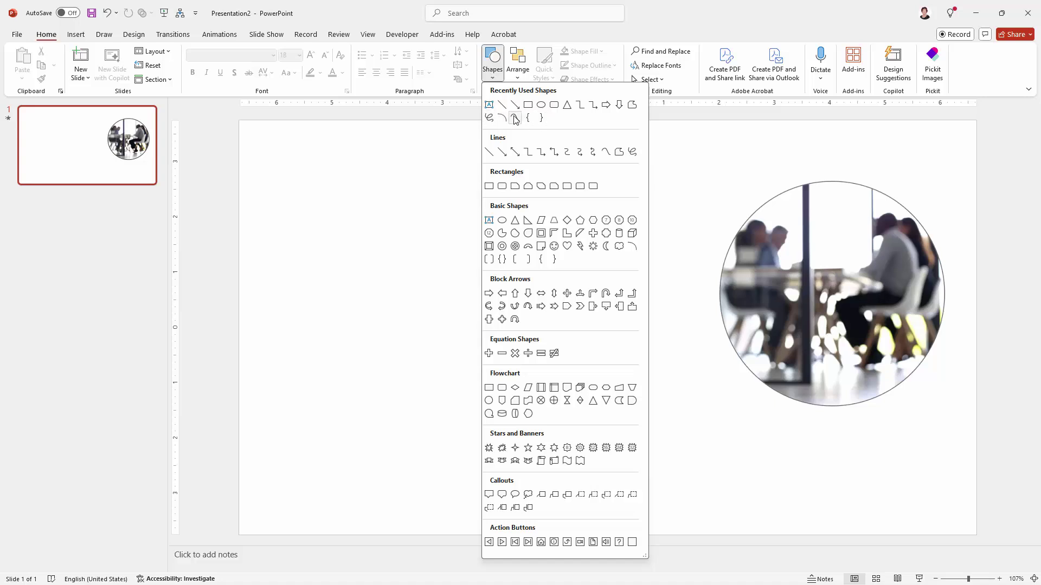
pyautogui.click(441, 187)
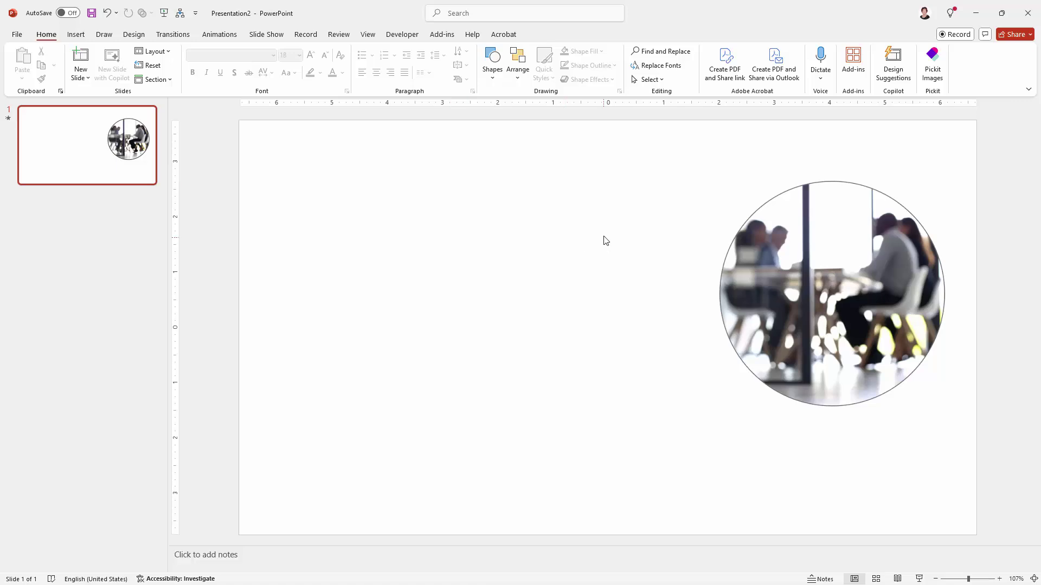